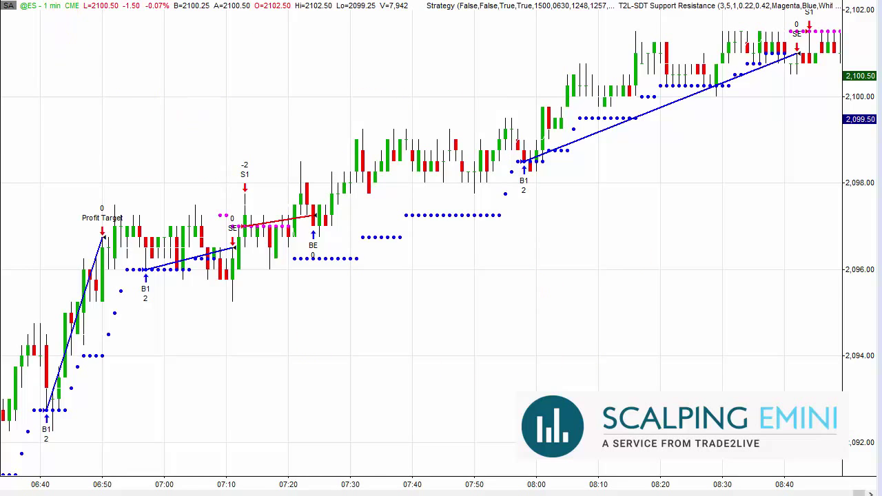
# Step: Switch to Excel and bring the month 1–20 equity table, $11,000 to $17,700, into view
pyautogui.click(64, 1)
pyautogui.moveTo(517, 162); pyautogui.dragTo(508, 404)
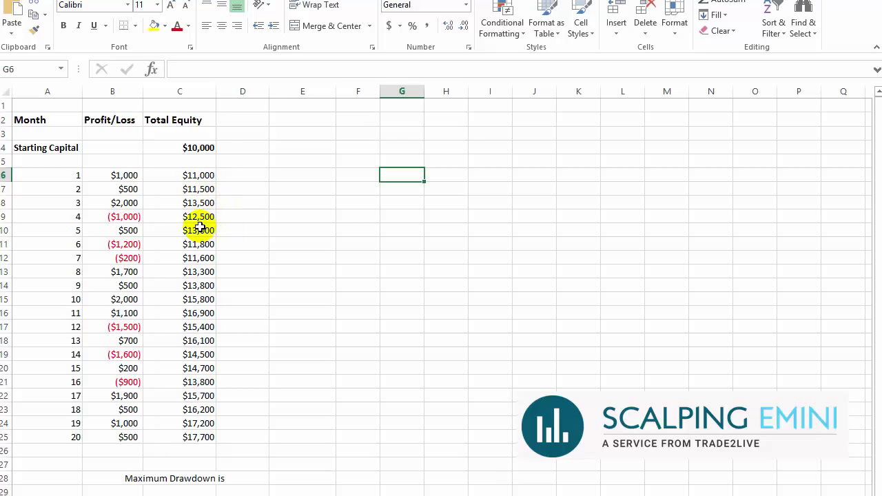
# Step: Enter the $13,500 high watermark in D8 and the $11,600 low in D12
pyautogui.click(234, 203)
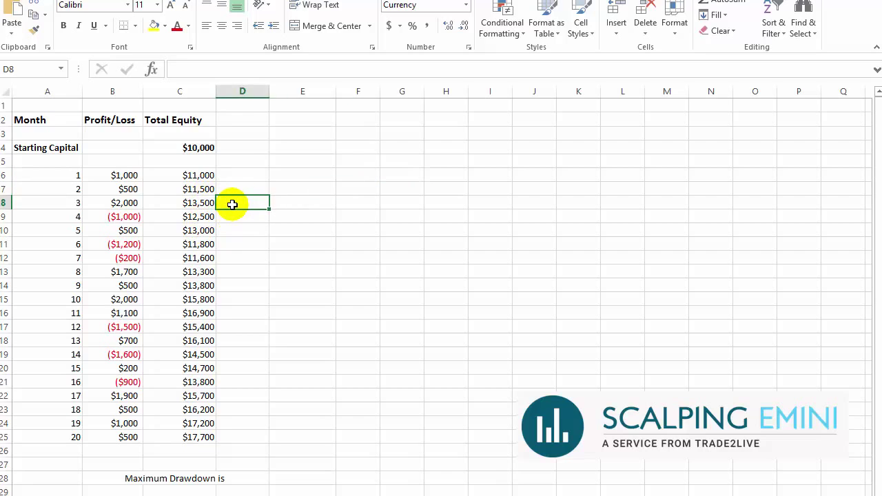
pyautogui.write('13500')
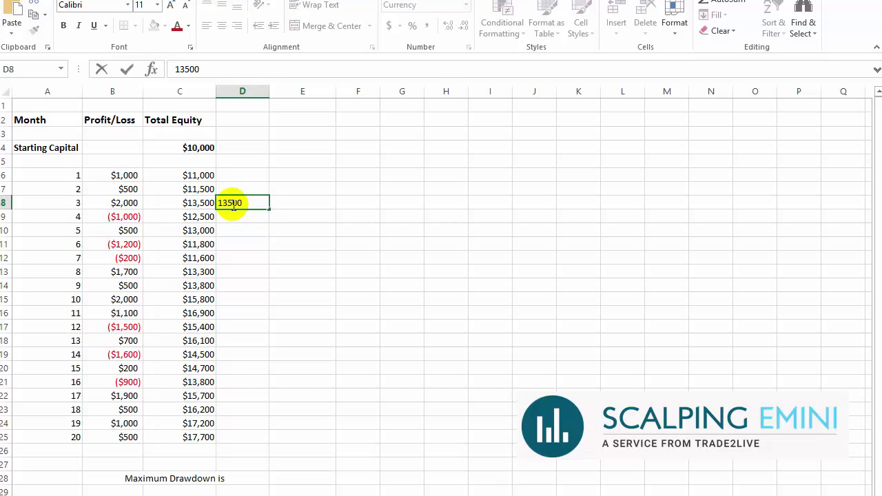
pyautogui.click(295, 200)
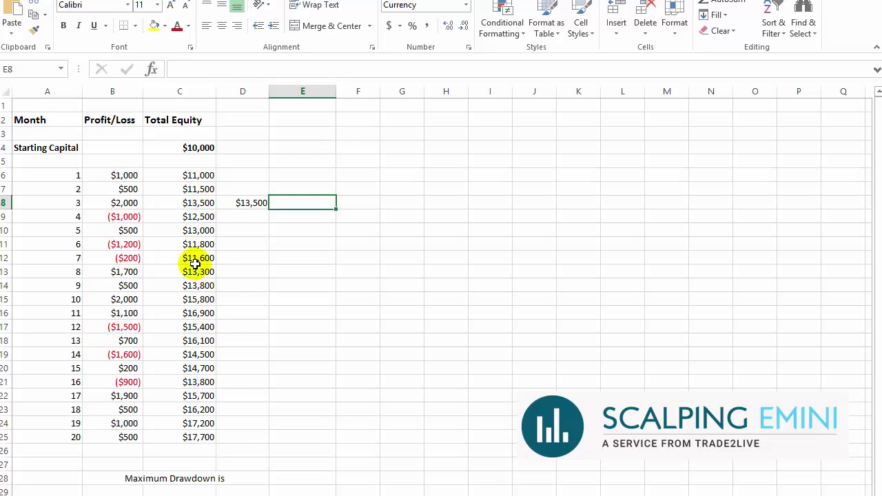
pyautogui.click(247, 257)
pyautogui.write('11600')
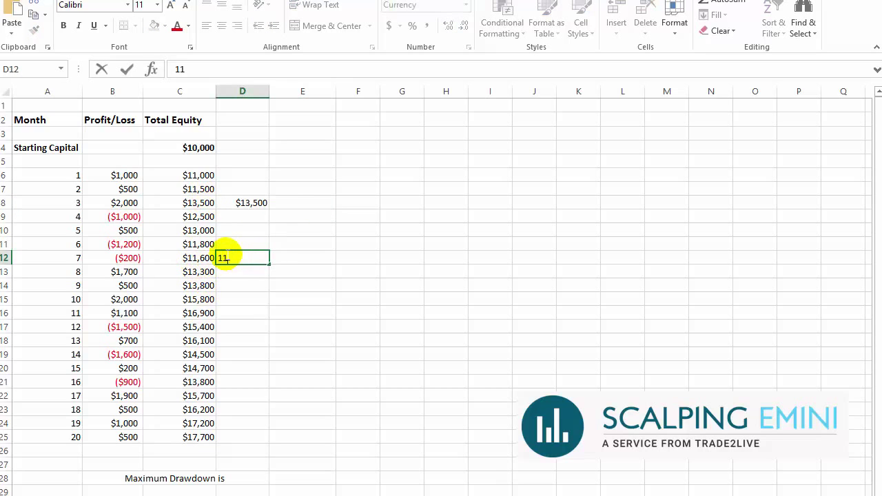
pyautogui.click(303, 259)
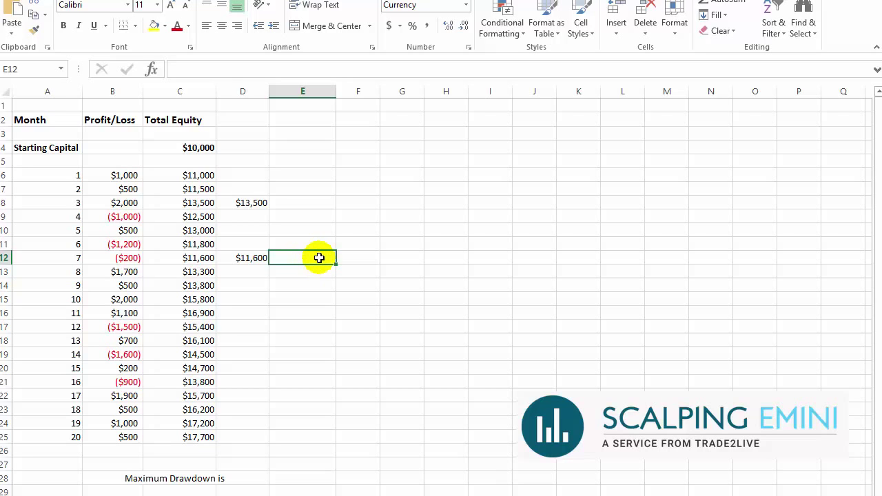
# Step: Record the -1900 drawdown in E12 beside the low
pyautogui.write('-1900')
pyautogui.press('Return')
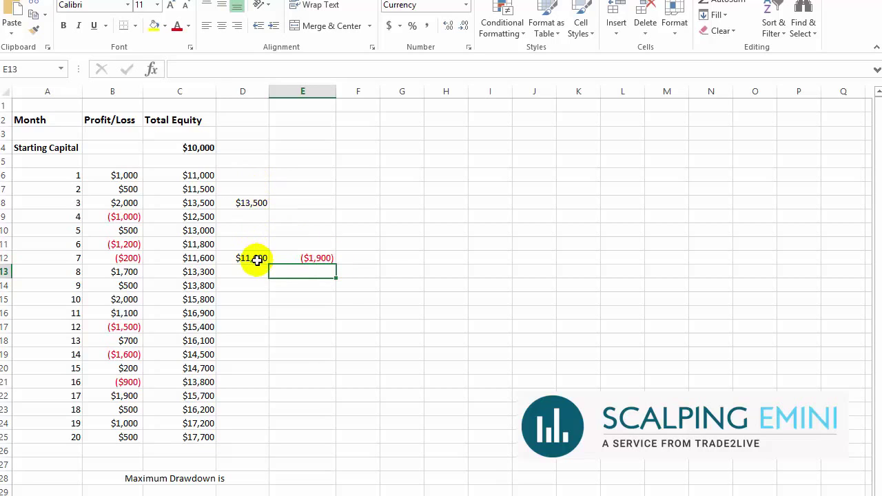
pyautogui.click(366, 260)
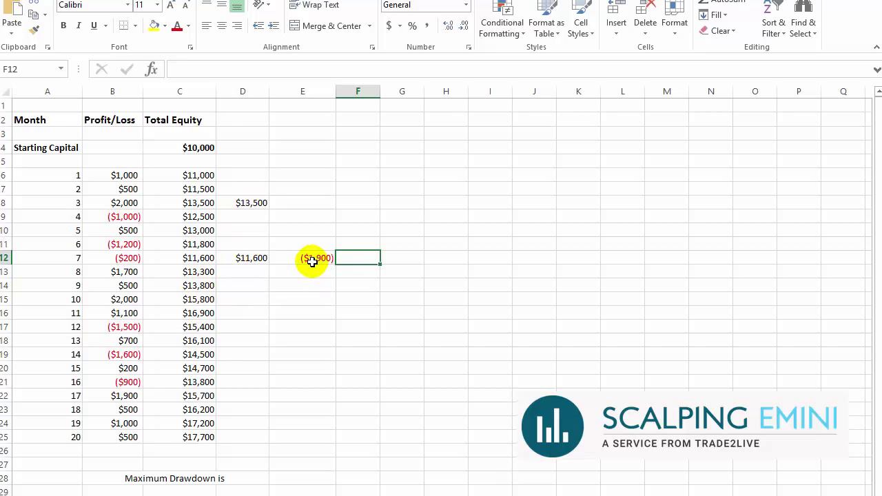
# Step: Review months 9–12 equity and mark the $16,900 high watermark in D16
pyautogui.click(207, 289)
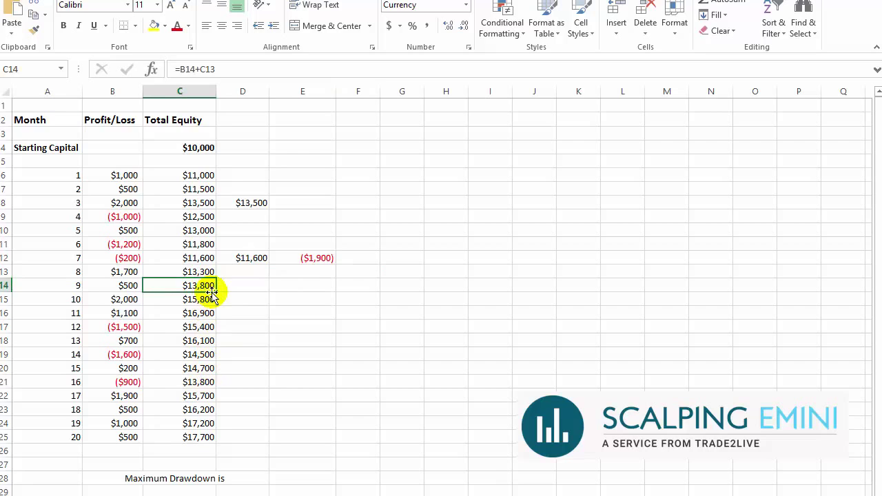
pyautogui.click(206, 301)
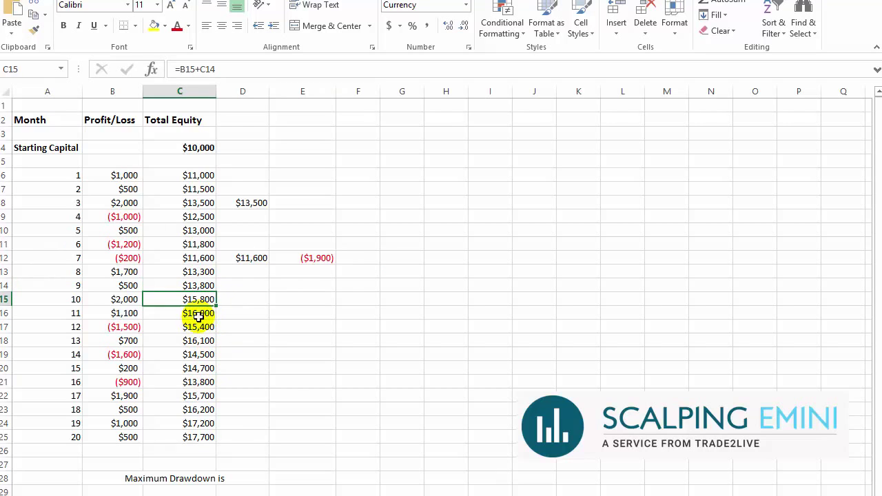
pyautogui.click(202, 315)
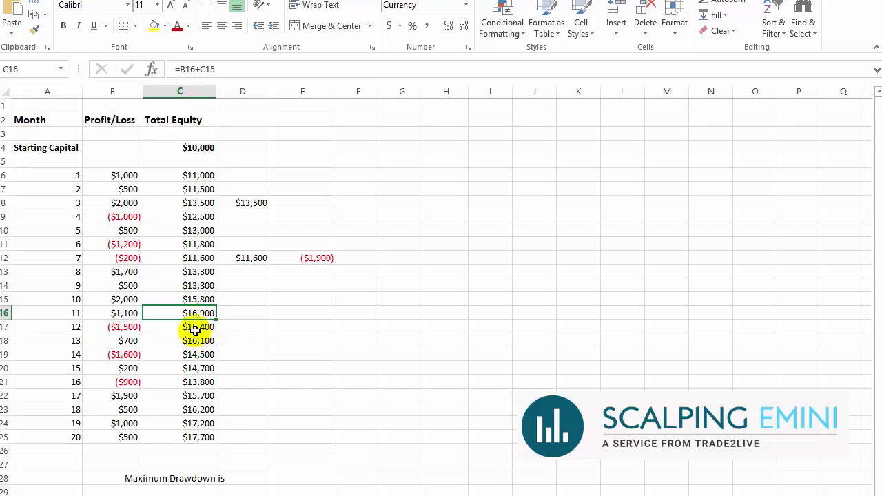
pyautogui.click(201, 327)
pyautogui.click(249, 313)
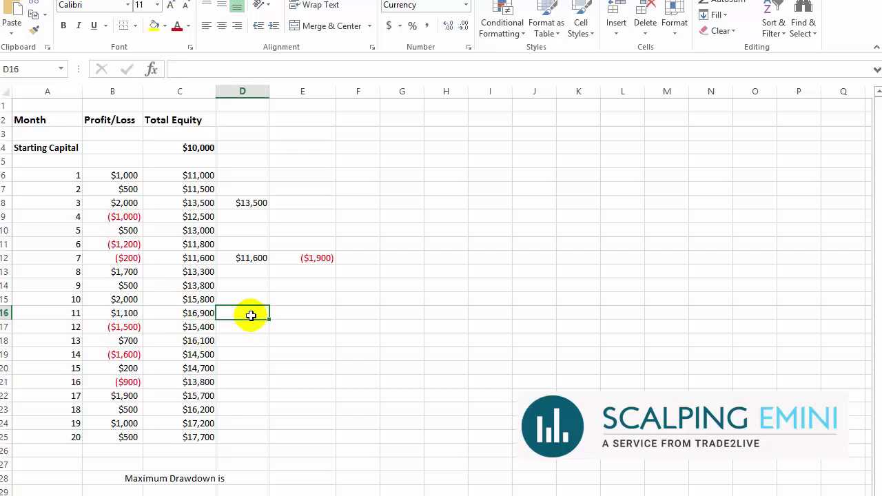
pyautogui.write('16900')
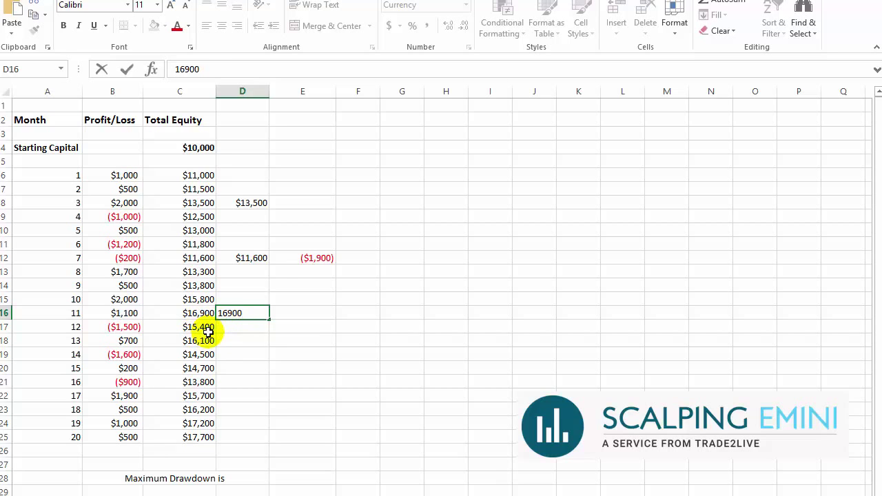
pyautogui.click(211, 328)
# Step: Review months 13–19 equity and enter the 13,800 low watermark in D21
pyautogui.click(206, 339)
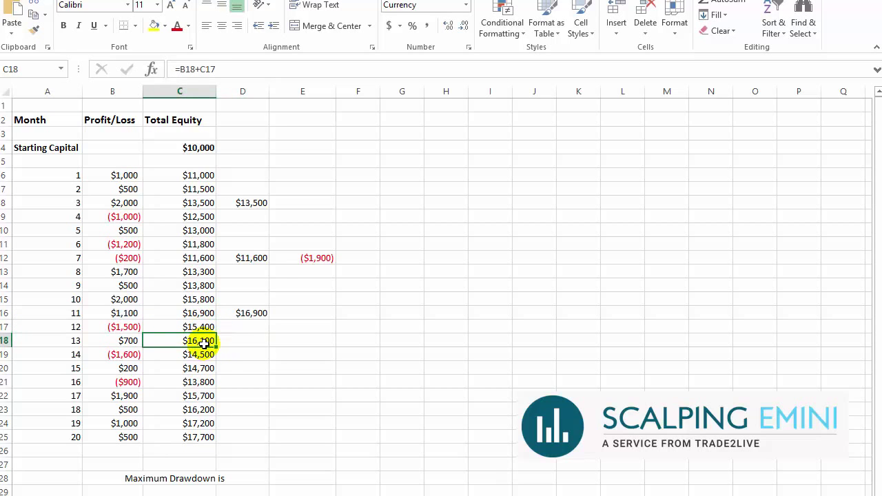
pyautogui.click(205, 357)
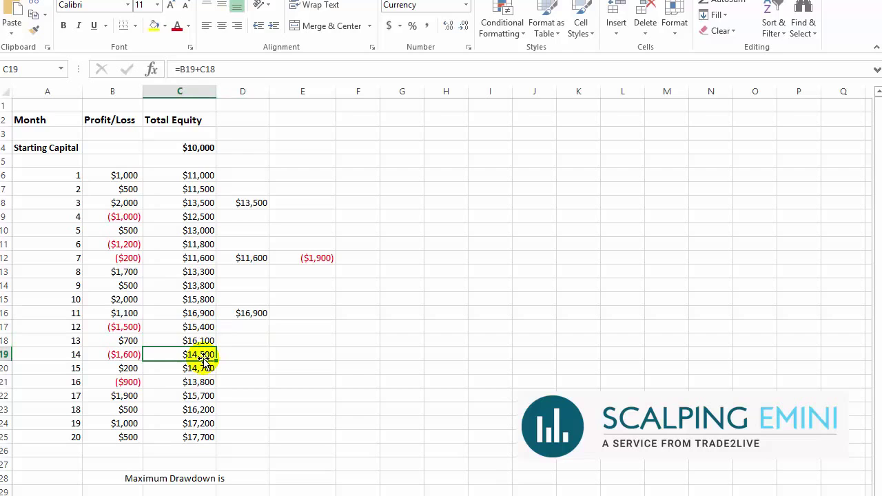
pyautogui.click(199, 369)
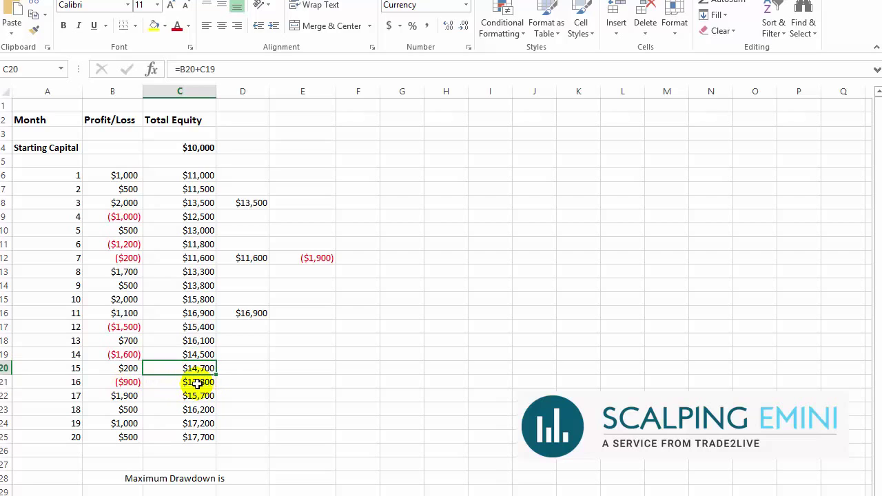
pyautogui.click(198, 383)
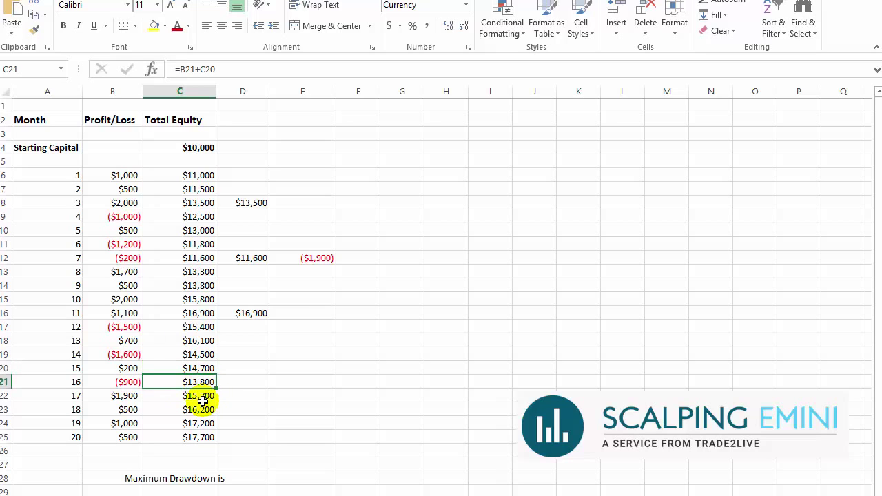
pyautogui.click(202, 398)
pyautogui.click(206, 410)
pyautogui.click(212, 422)
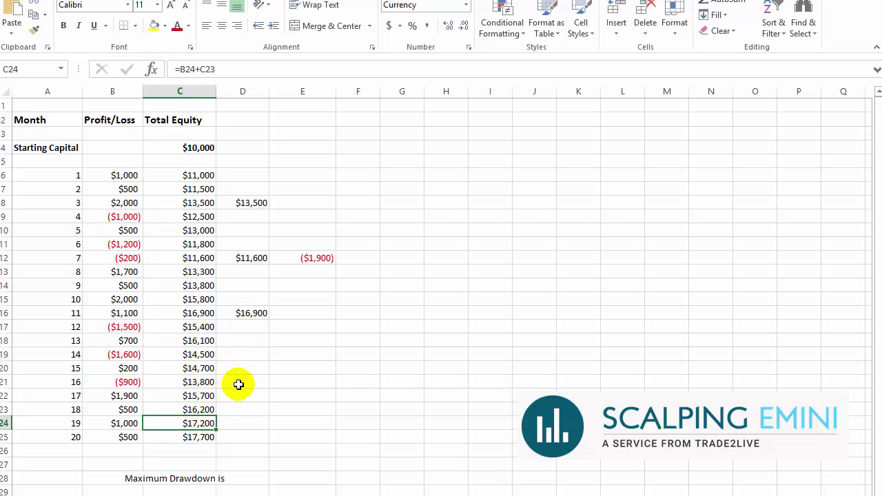
pyautogui.click(240, 384)
pyautogui.write('13,')
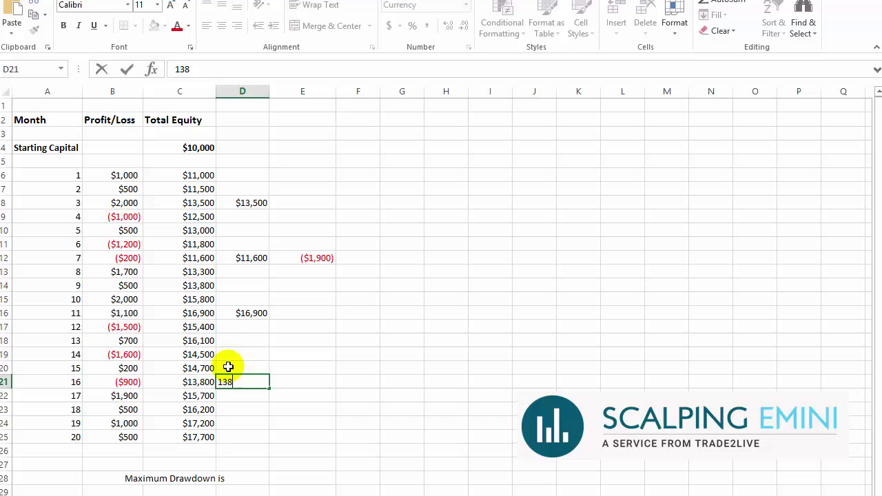
pyautogui.write('800')
pyautogui.press('Return')
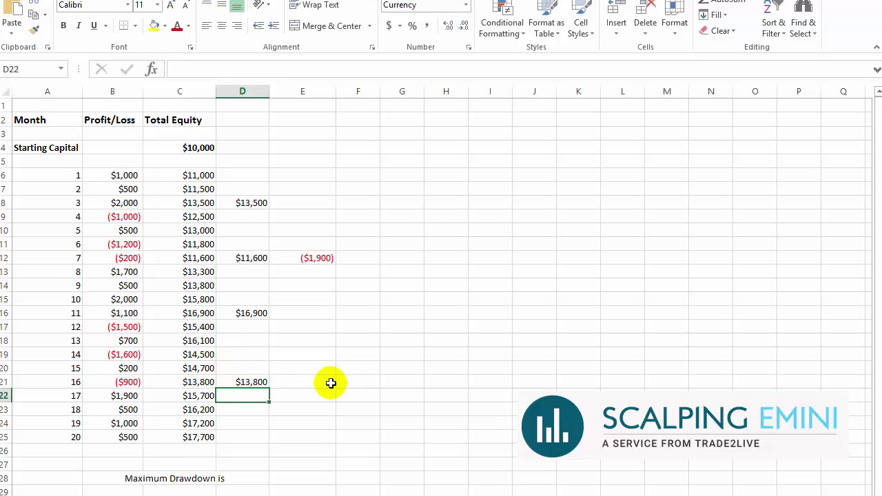
# Step: Record the ($3,100) drawdown in E21
pyautogui.click(322, 382)
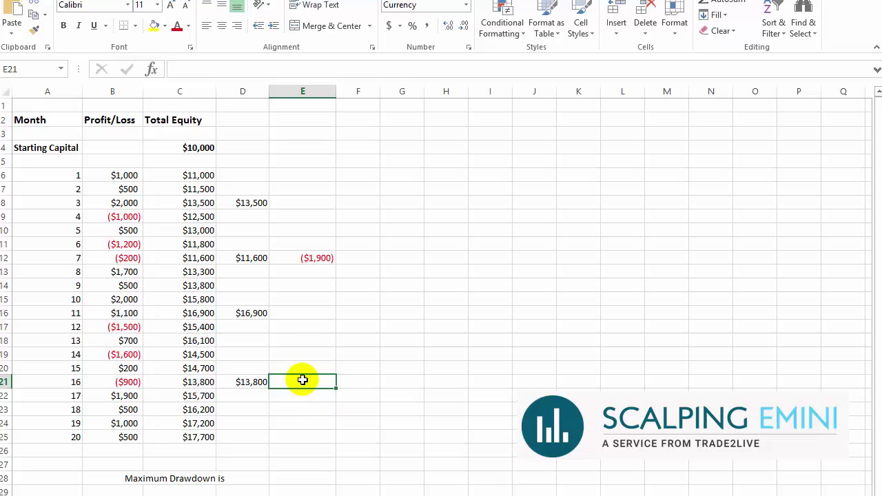
pyautogui.write('-3100')
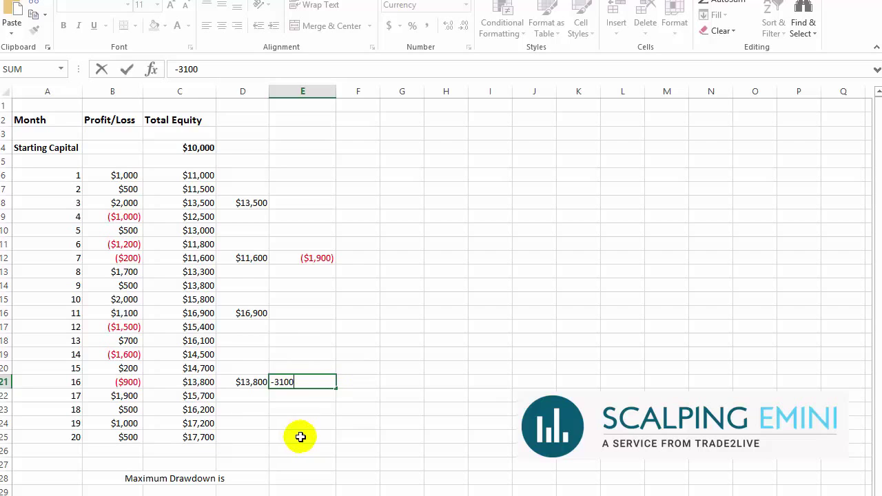
pyautogui.click(300, 438)
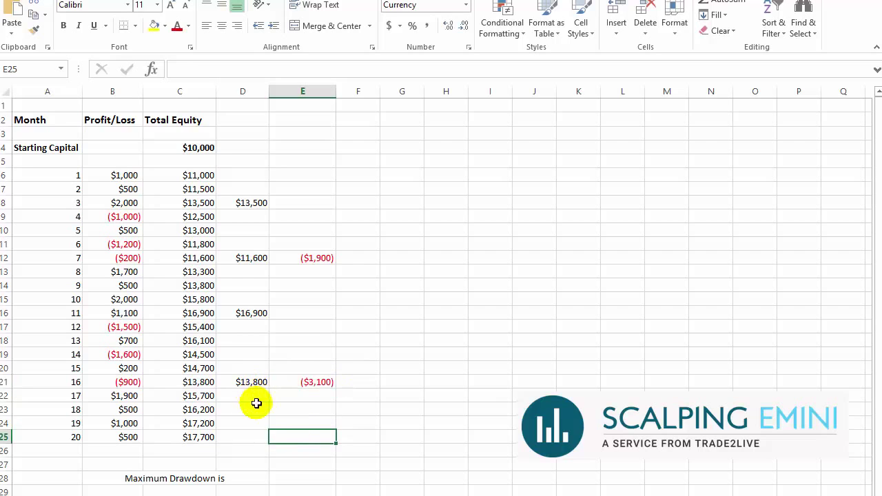
# Step: Check the running equity formulas in C22 through C25
pyautogui.click(204, 399)
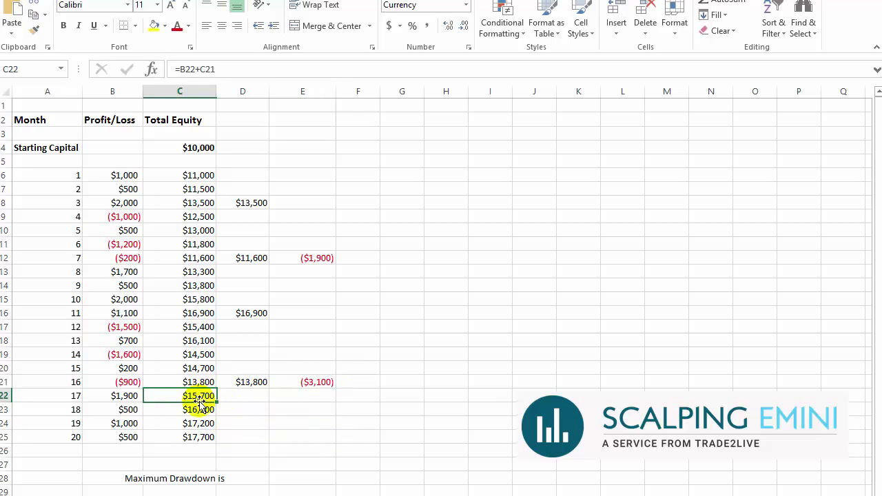
pyautogui.click(204, 410)
pyautogui.click(204, 424)
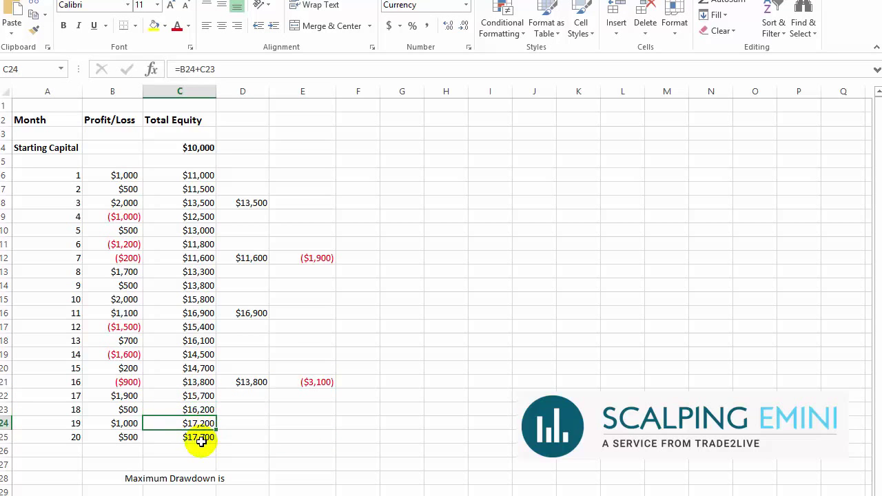
pyautogui.click(201, 441)
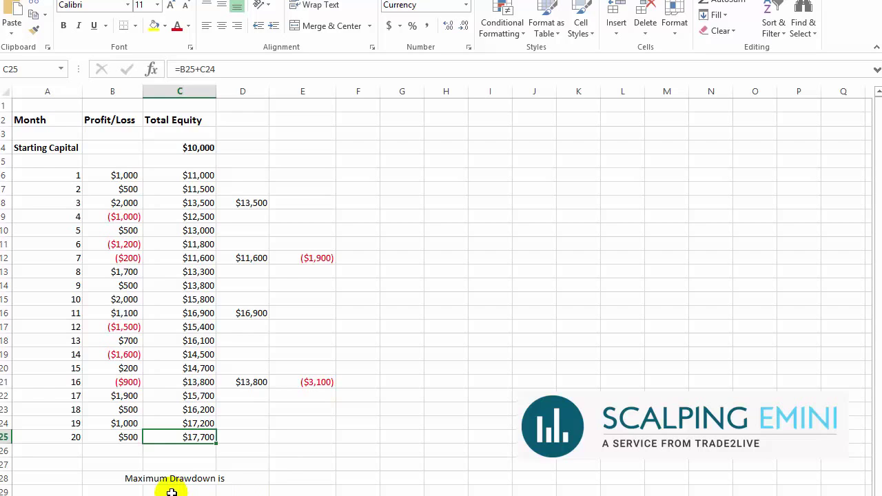
# Step: Enter ($3,100) in E28 beside the 'Maximum Drawdown is' label
pyautogui.click(314, 480)
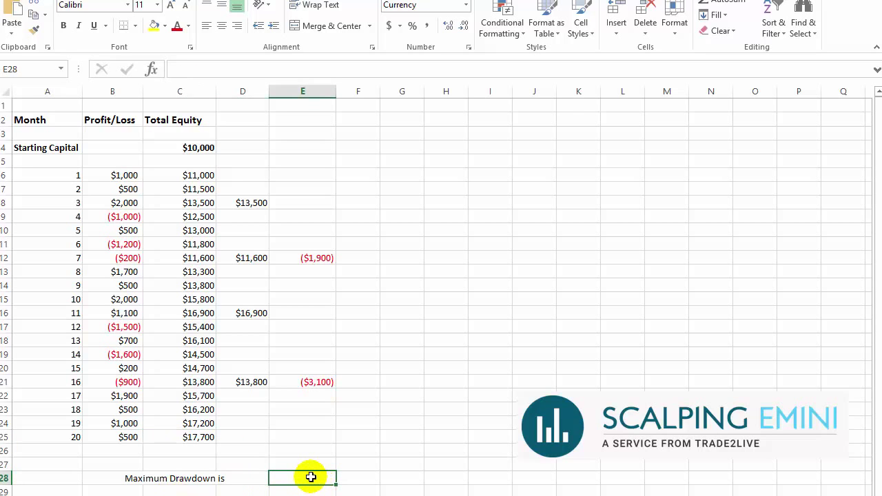
pyautogui.write('-3100')
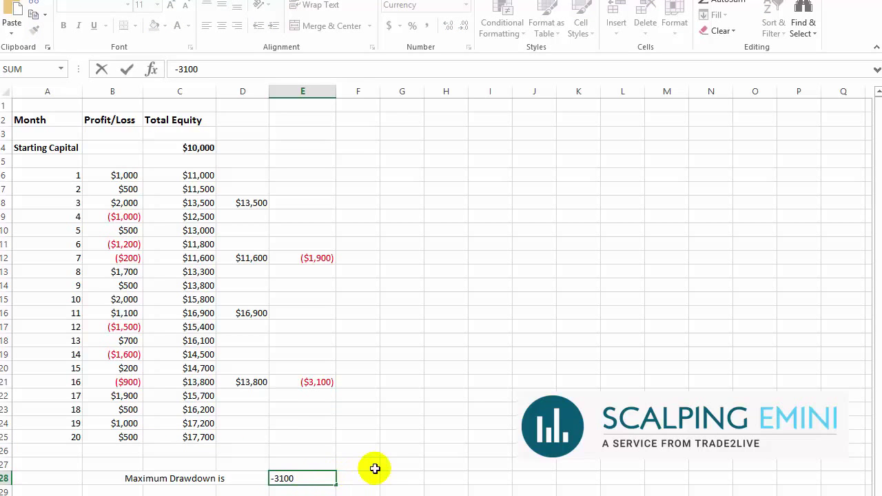
pyautogui.click(375, 477)
pyautogui.moveTo(374, 477); pyautogui.dragTo(360, 481)
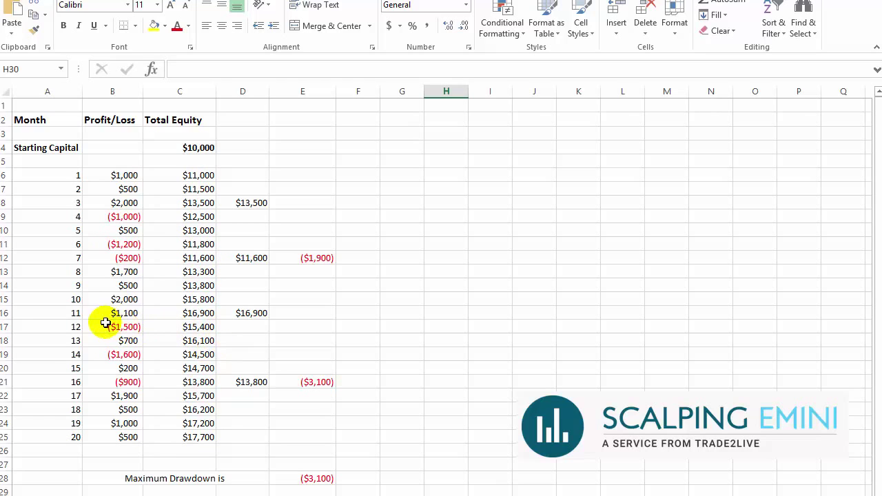
pyautogui.click(4, 324)
pyautogui.click(3, 313)
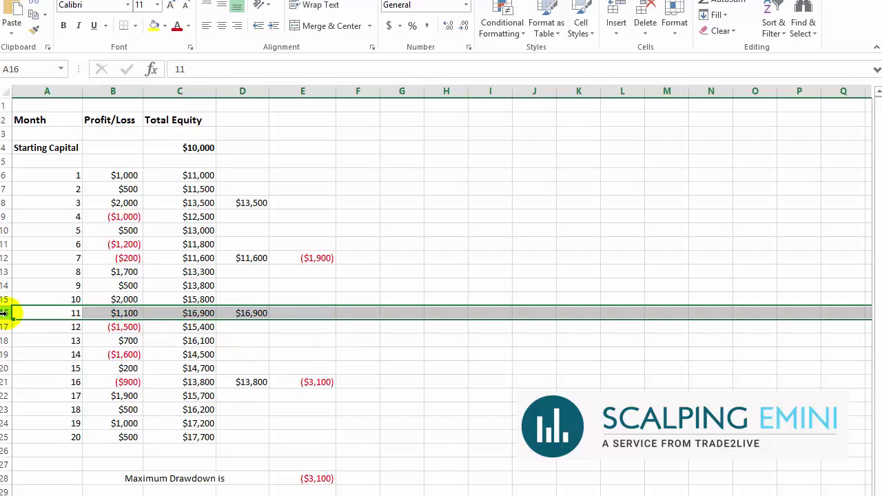
pyautogui.click(54, 314)
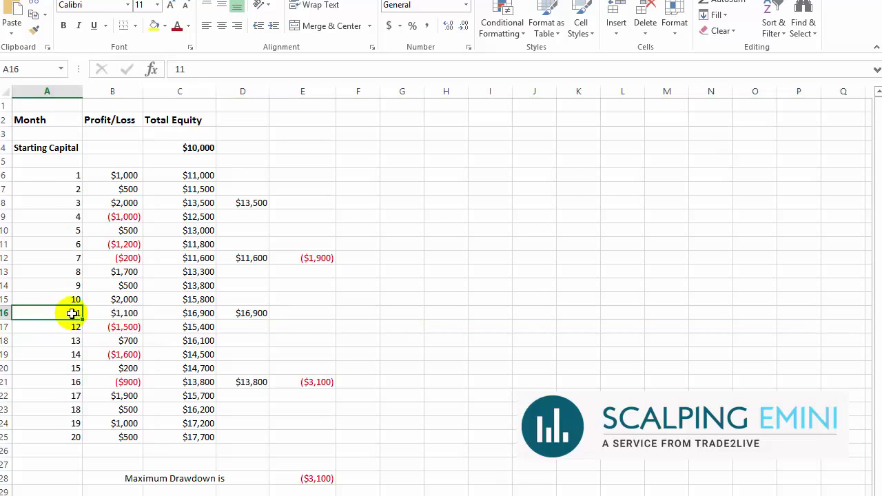
pyautogui.click(122, 327)
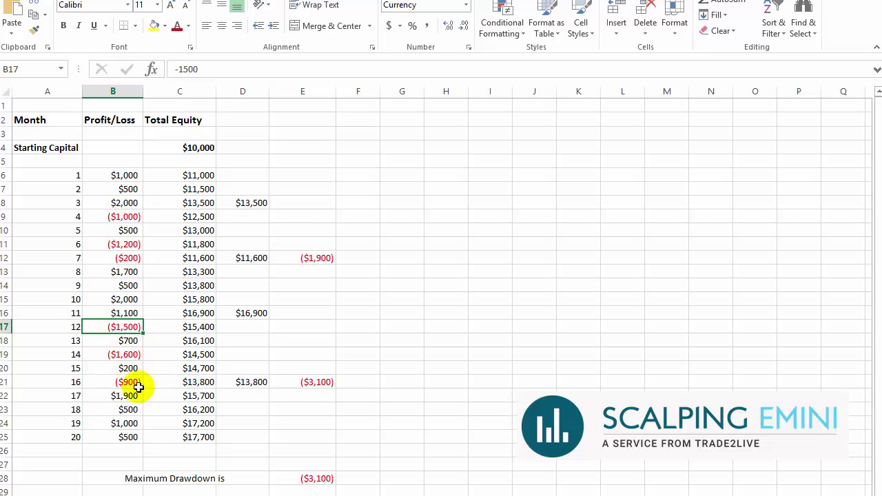
pyautogui.click(313, 382)
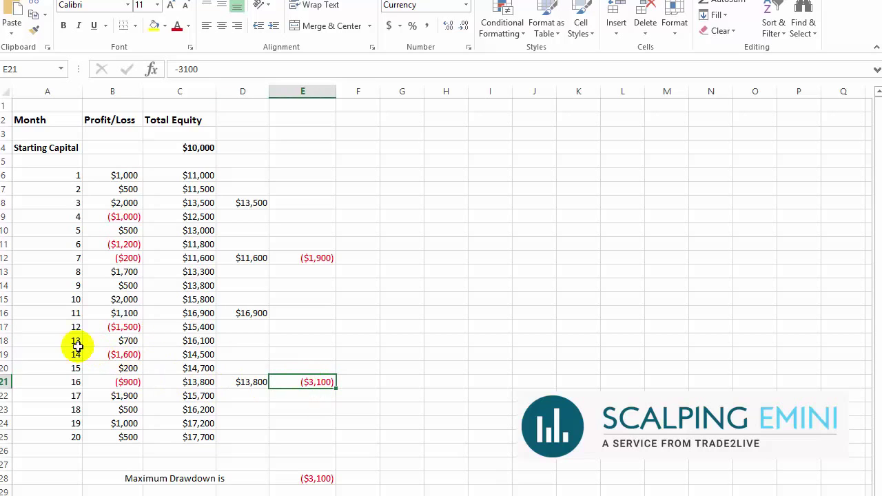
pyautogui.click(43, 327)
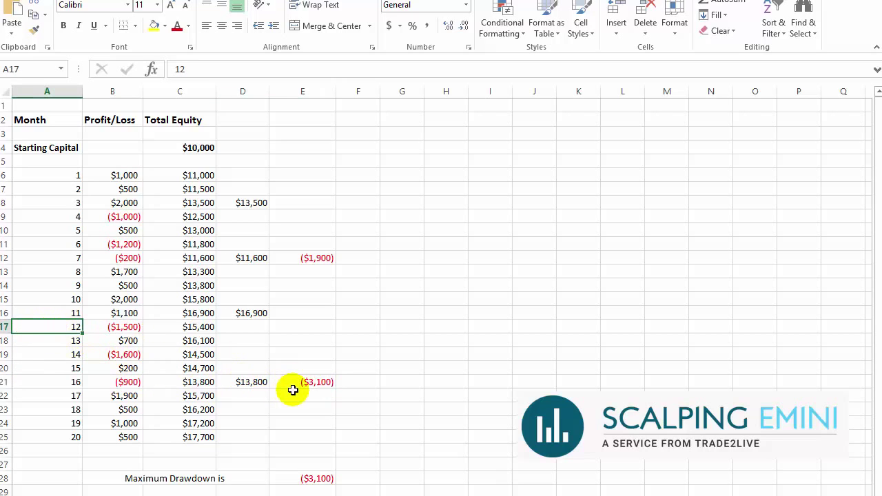
pyautogui.click(317, 382)
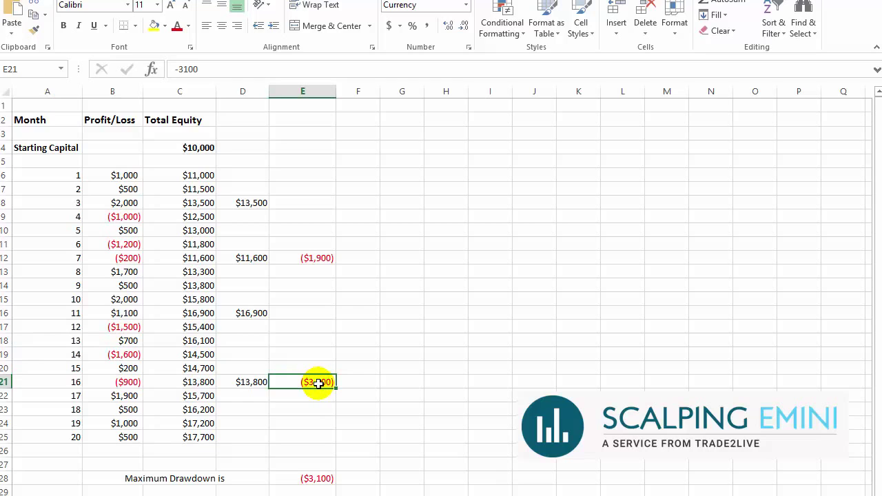
pyautogui.click(300, 413)
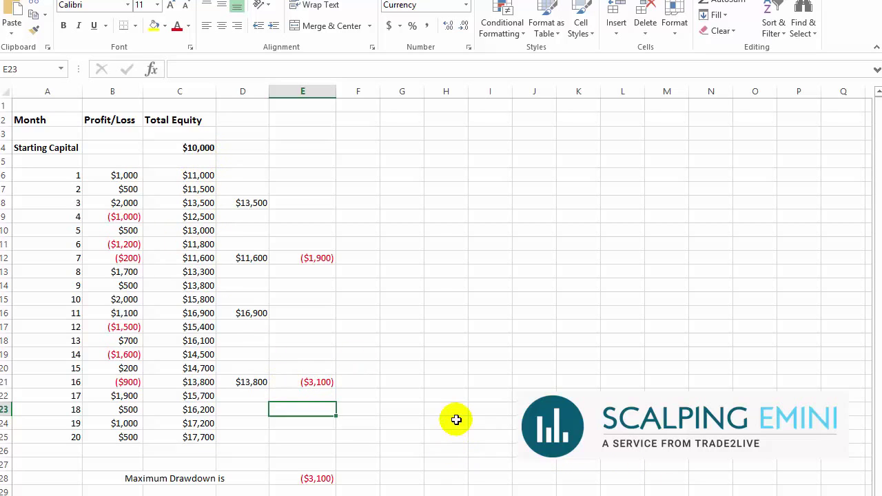
pyautogui.click(455, 479)
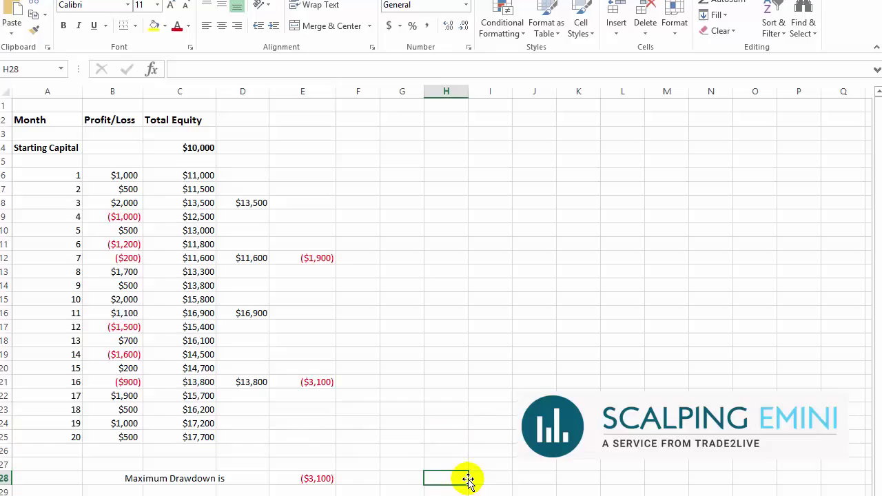